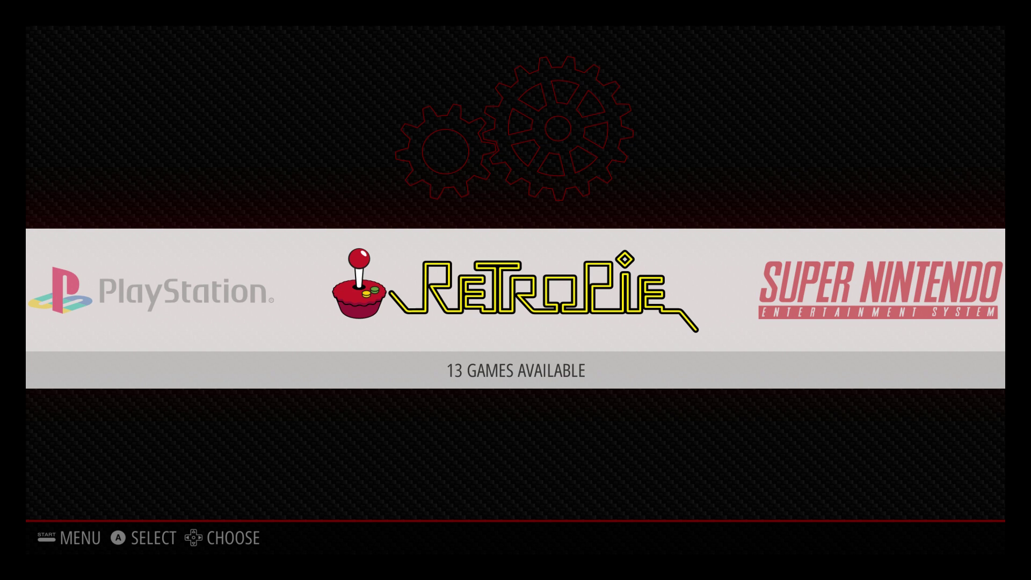
Open the input configuration and start configuring the keyboard as the input device.
key(F1)
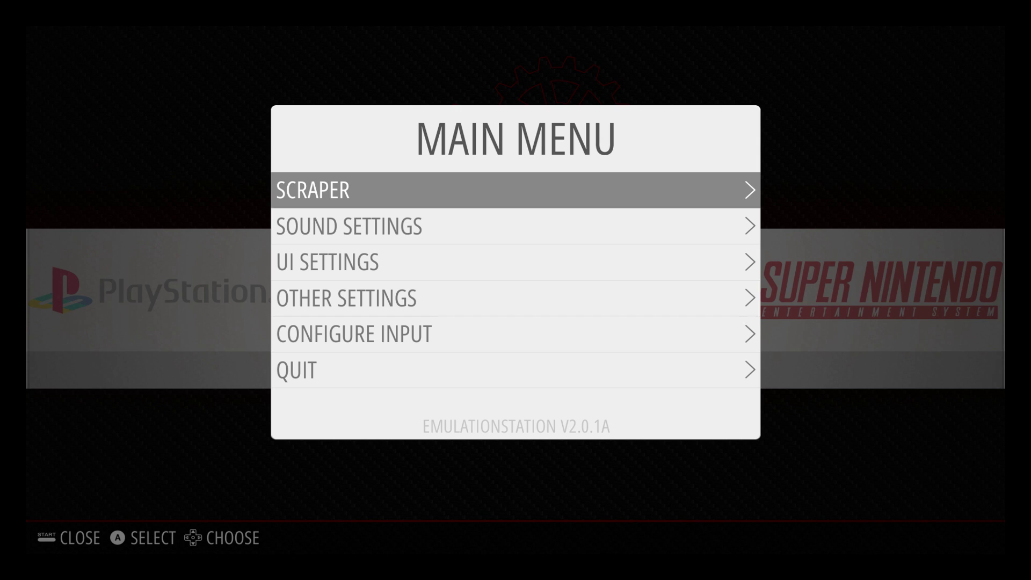
key(Down)
key(Down)
key(Down)
key(Down)
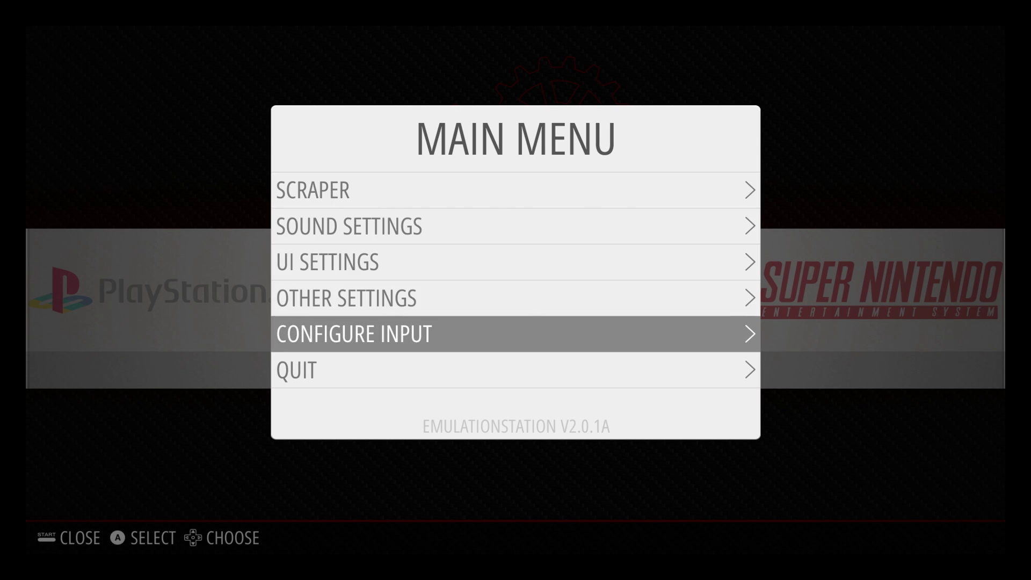
key(Return)
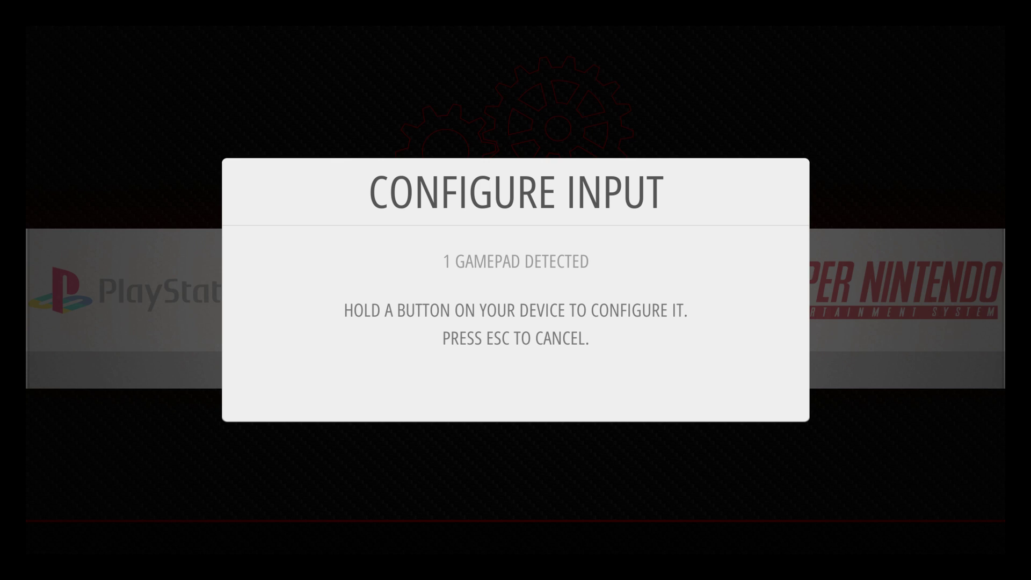
key(Return)
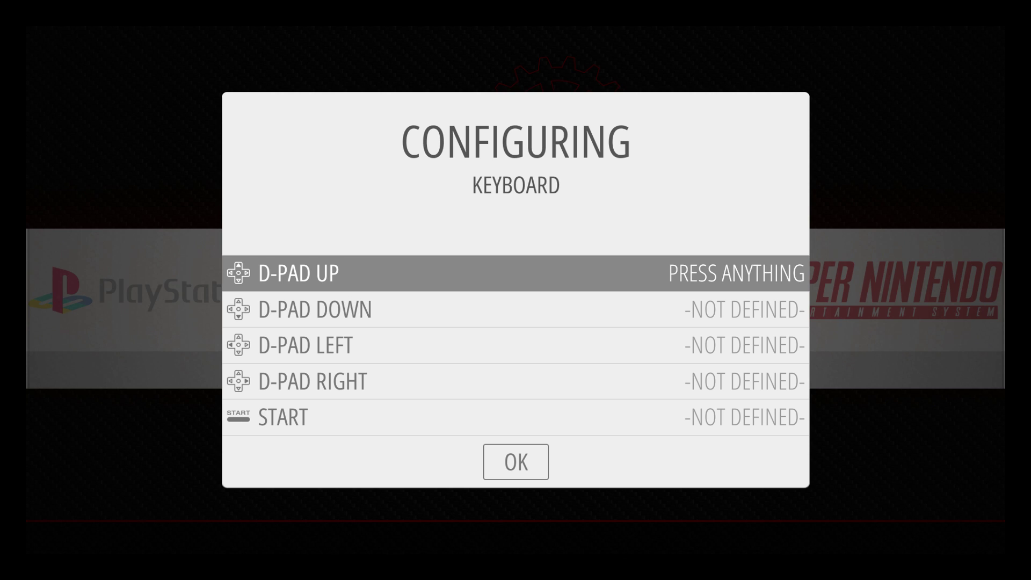
Map the D-pad directions to the matching arrow keys, Start to Q and Select to W.
key(Up)
key(Down)
key(Left)
key(Right)
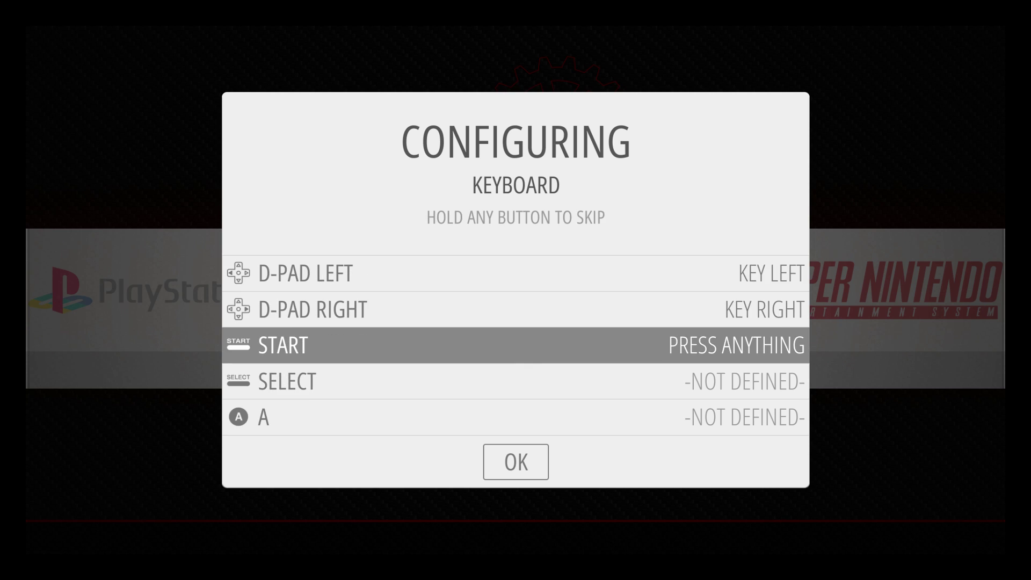
key(q)
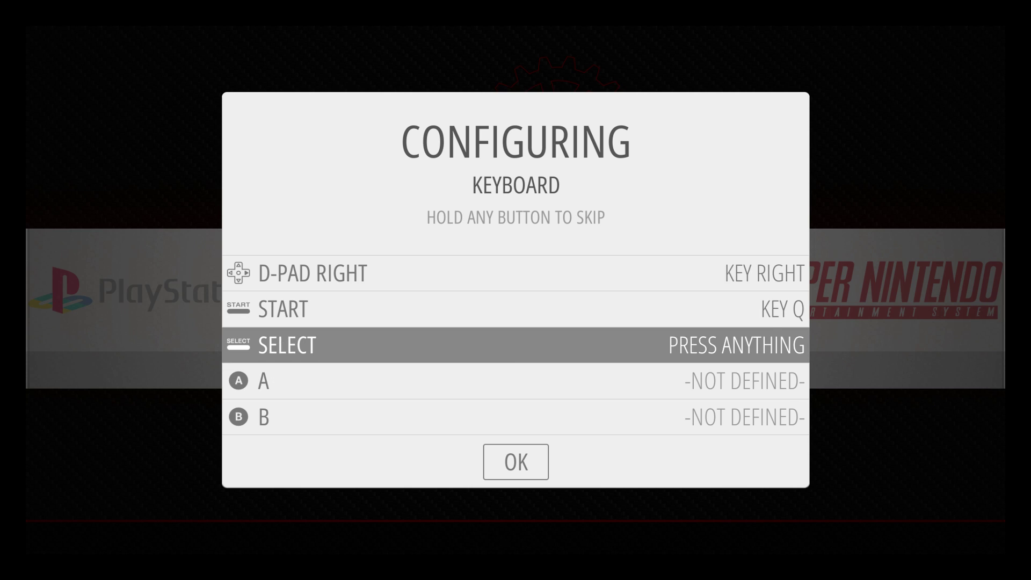
key(w)
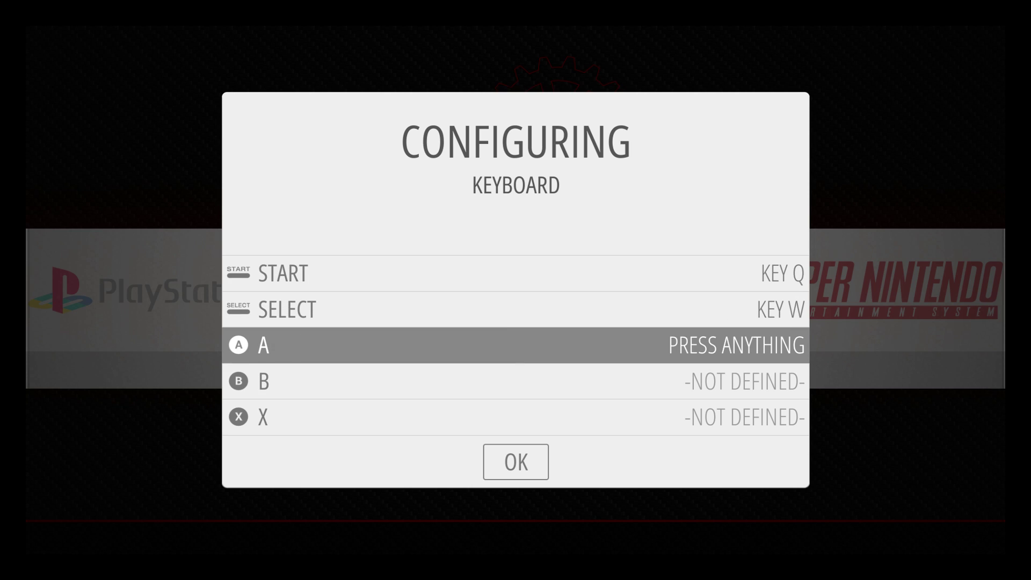
Map the A, B, X and Y buttons to the keys A, S, Z and X.
key(a)
key(s)
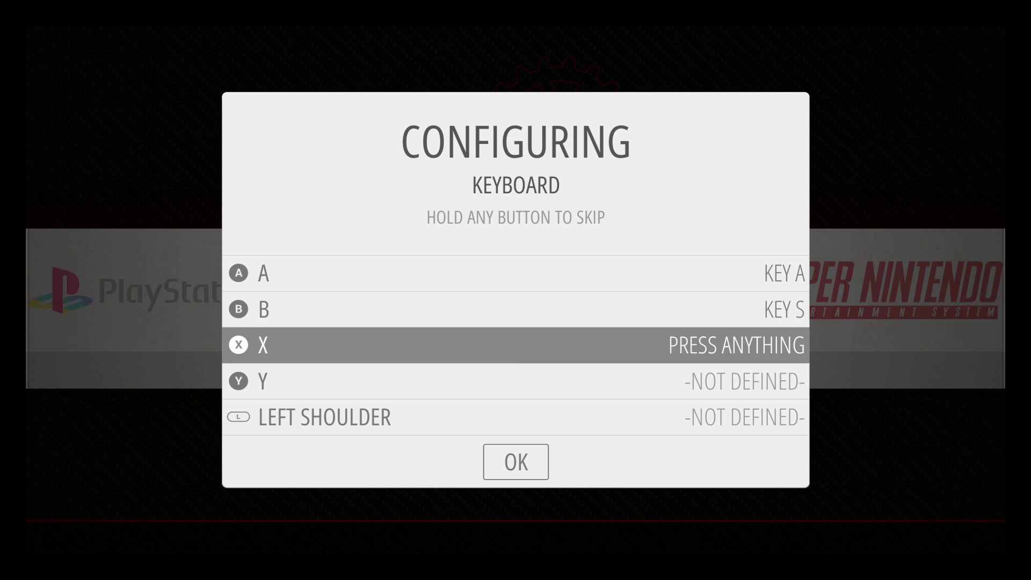
key(z)
key(x)
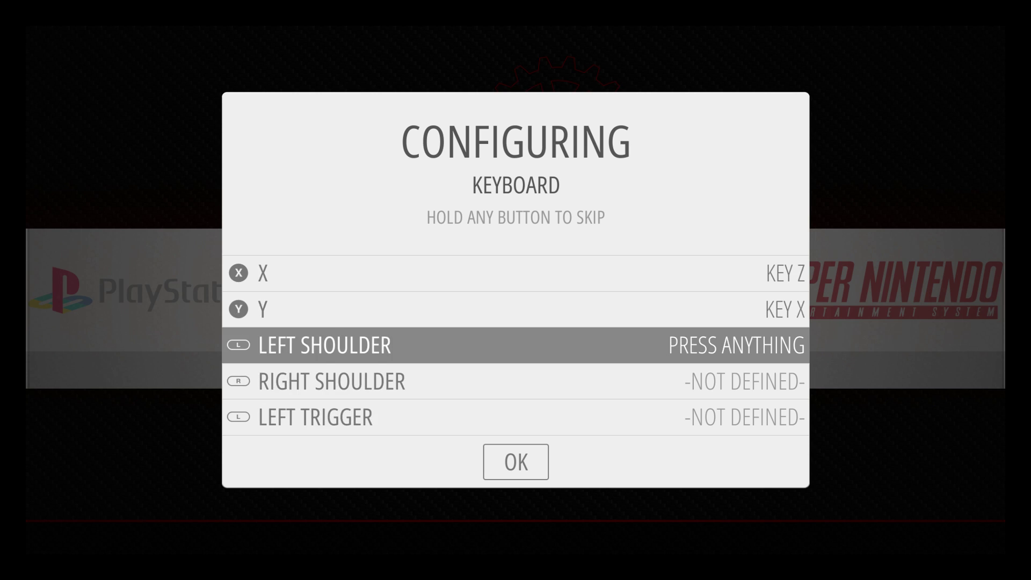
Map the left and right shoulders to C and V, the triggers to B and N, and the thumbs to M and K.
key(c)
key(v)
key(b)
key(n)
key(m)
key(k)
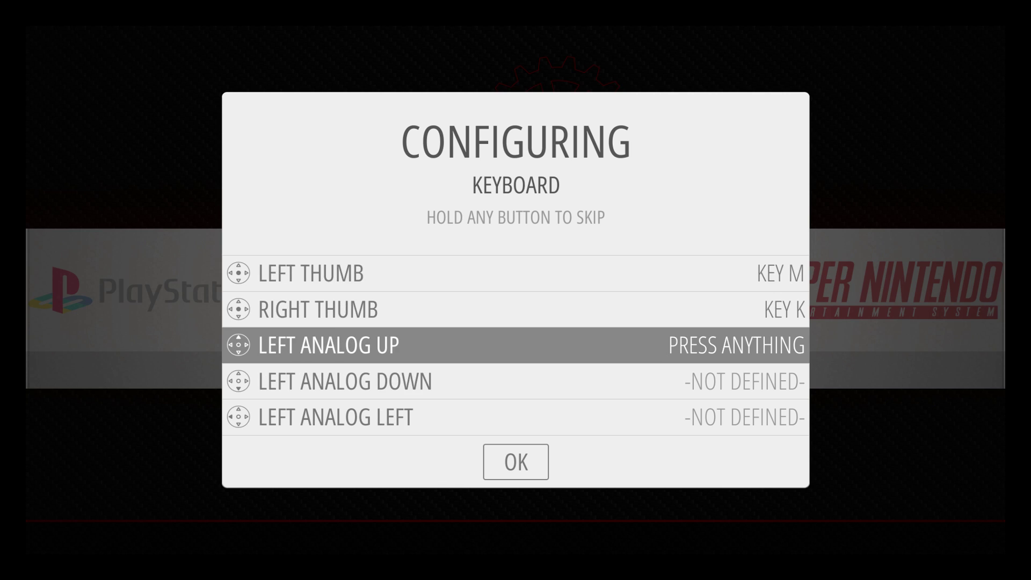
Map left analog up, down, left and right to the keys J, H, G and F.
key(j)
key(h)
key(g)
key(f)
Map right analog up, down, left and right to D, R, T and Y, and save the keyboard configuration.
key(d)
key(r)
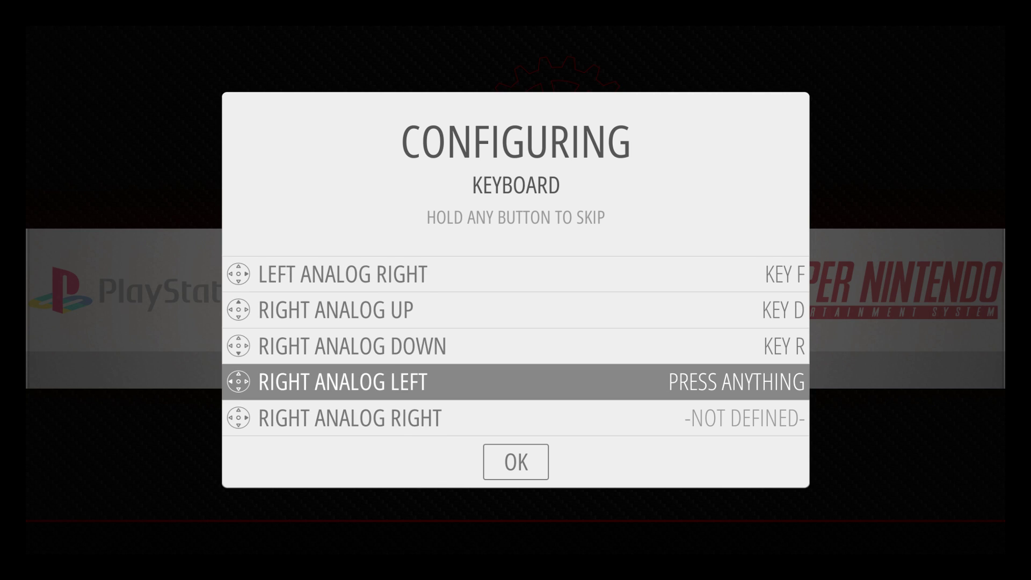
key(t)
key(y)
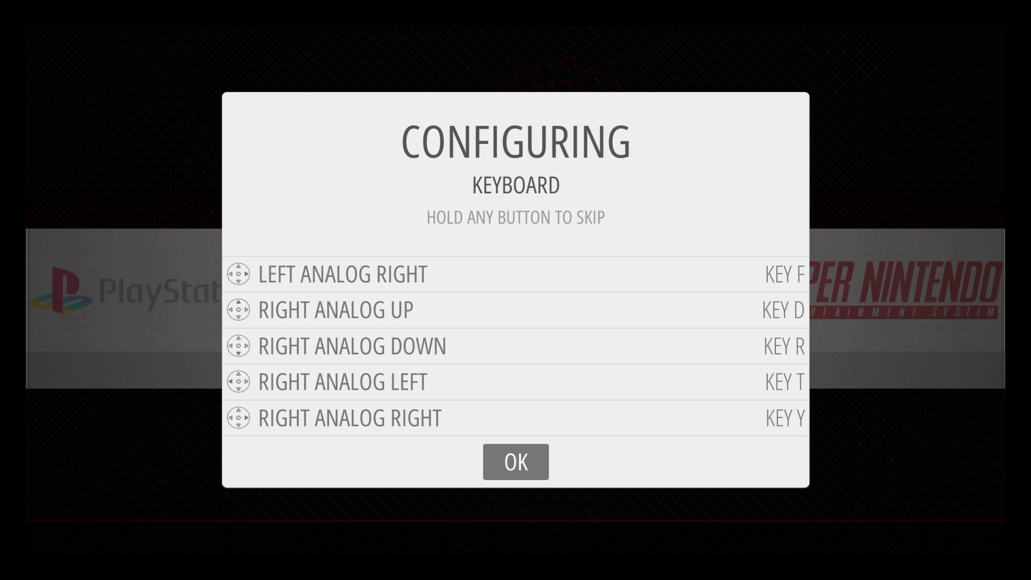
key(Return)
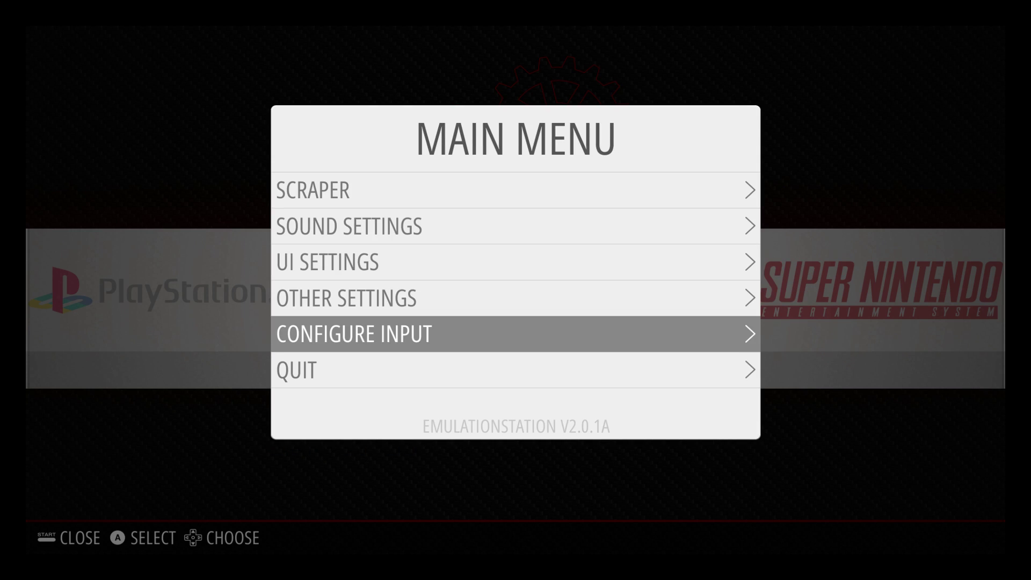
Launch RetroPie Setup and open the management of driver packages.
key(Escape)
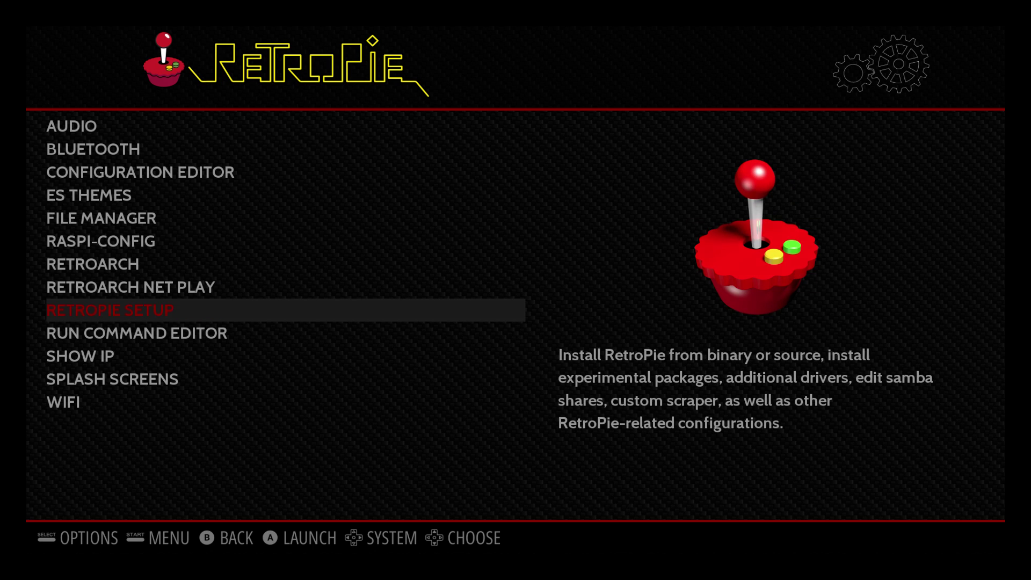
key(Return)
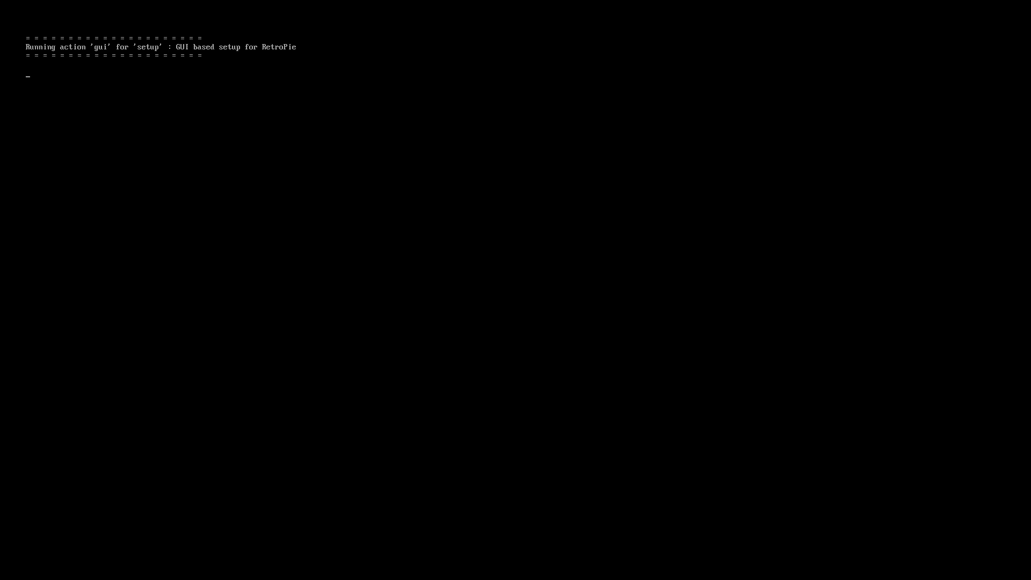
key(Down)
key(Down)
key(Return)
key(Down)
key(Down)
key(Down)
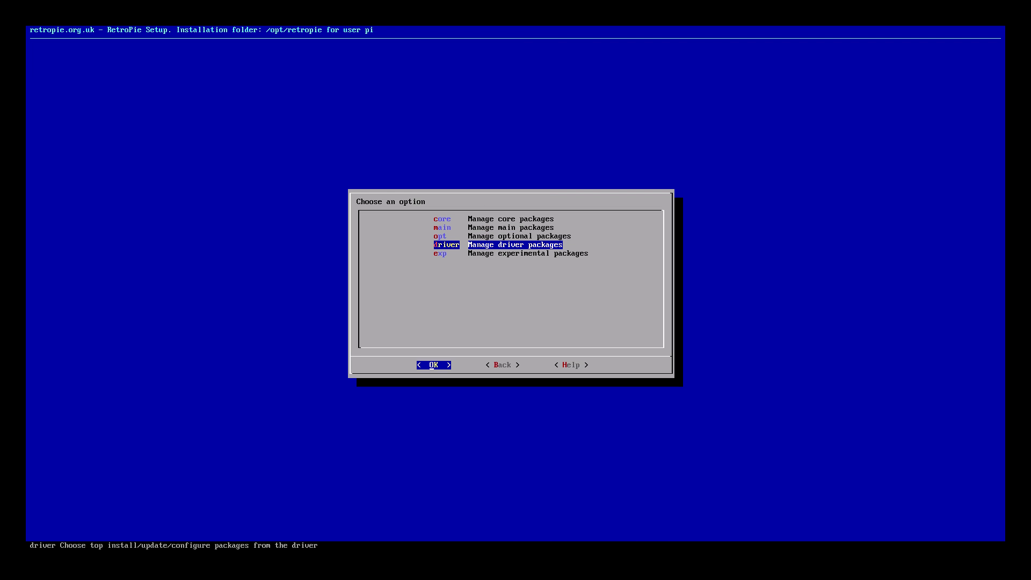
key(Return)
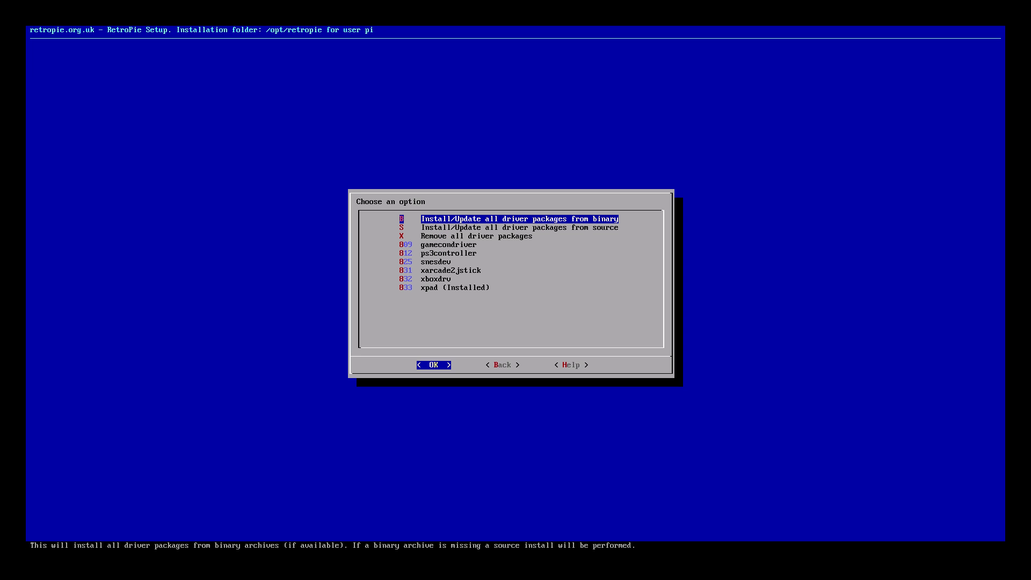
Install the ps3controller driver package from source.
key(Down)
key(Down)
key(Down)
key(Down)
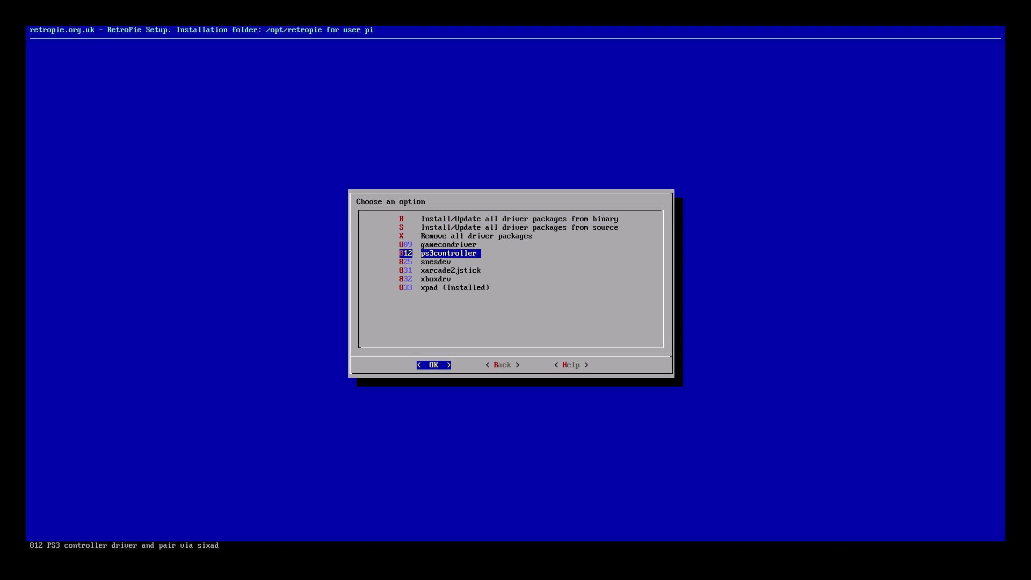
key(Return)
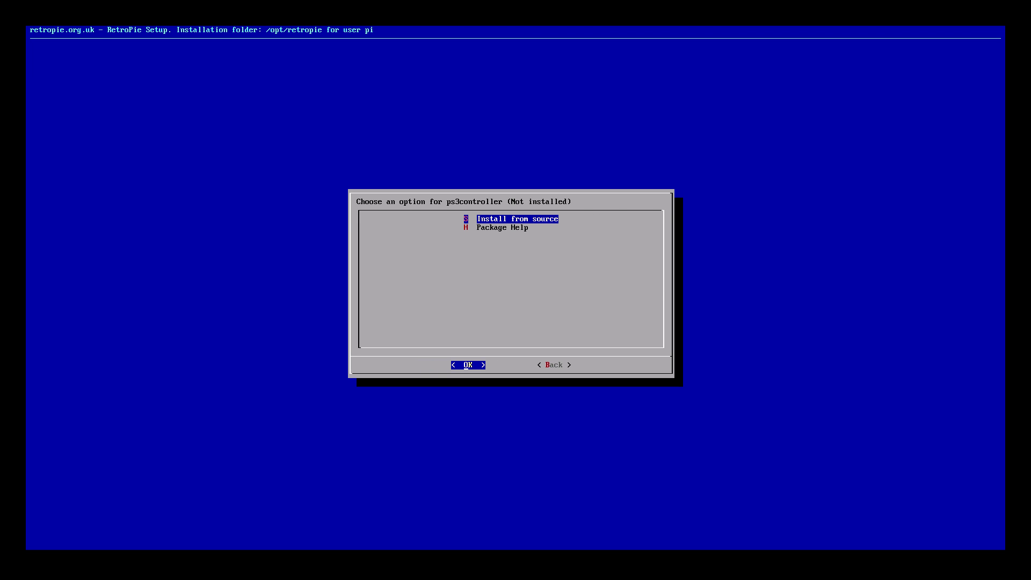
key(Return)
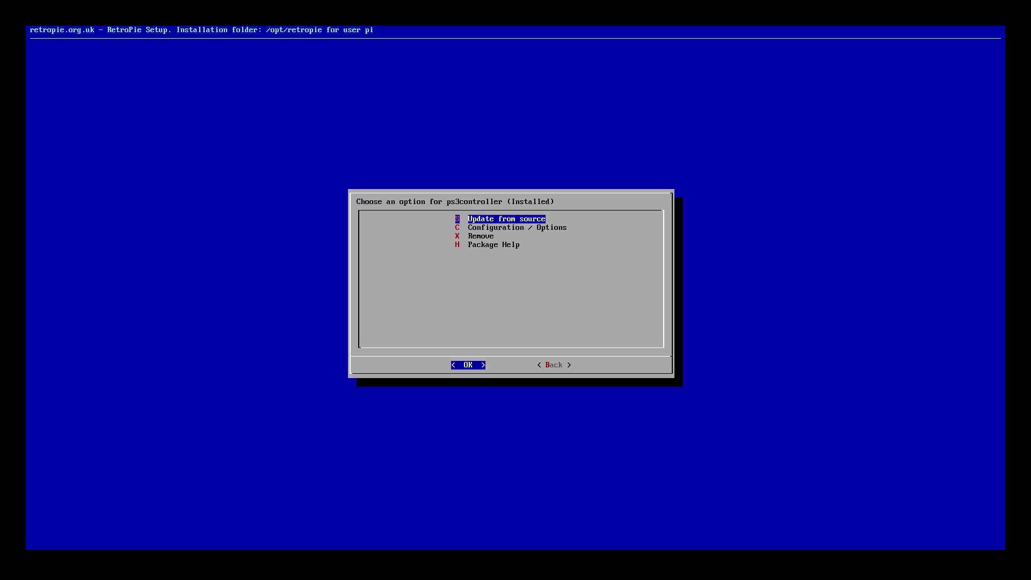
Run Install/Pair PS3 controller from the ps3controller configuration options and acknowledge the pairing instructions.
key(Down)
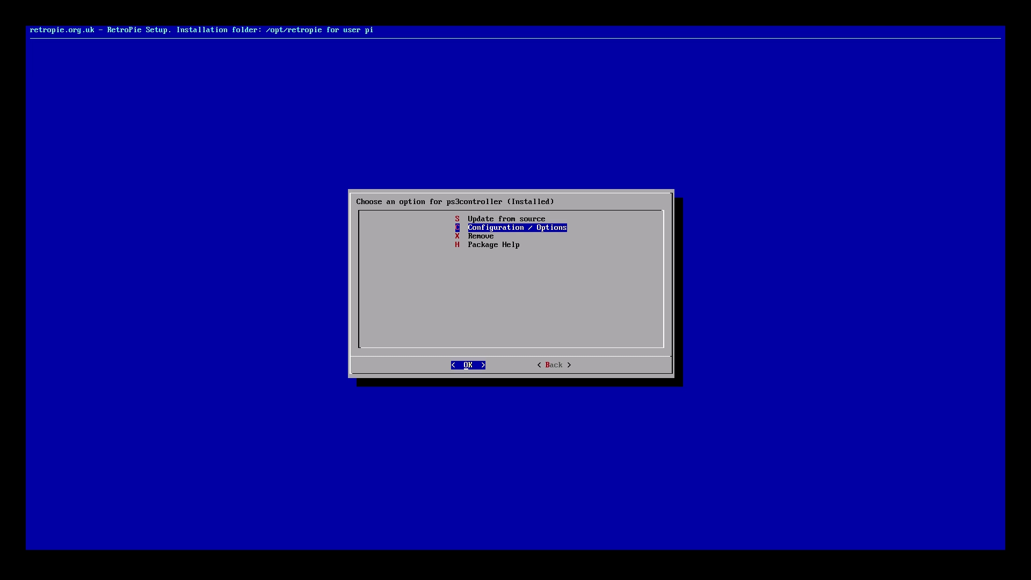
key(Return)
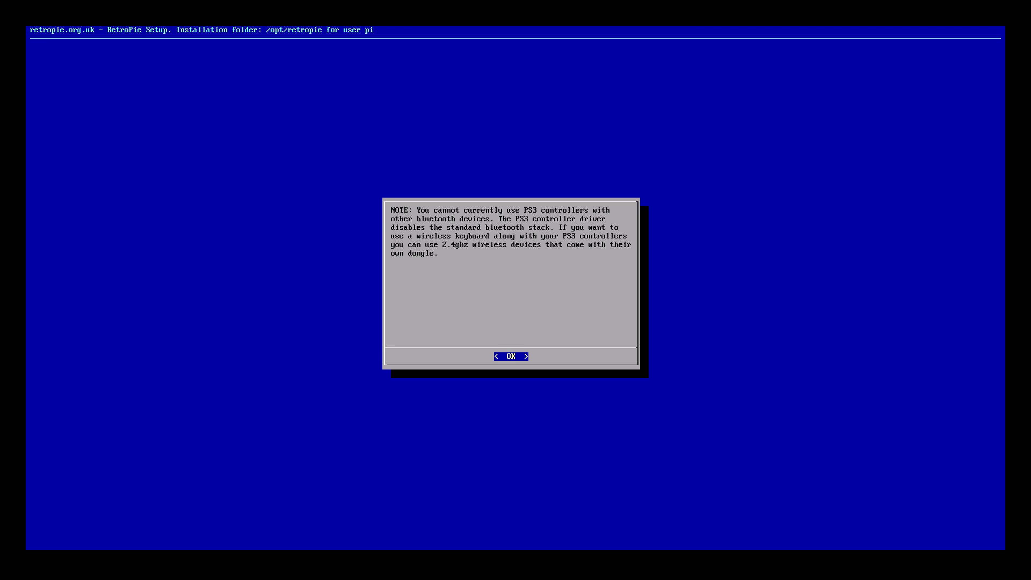
key(Return)
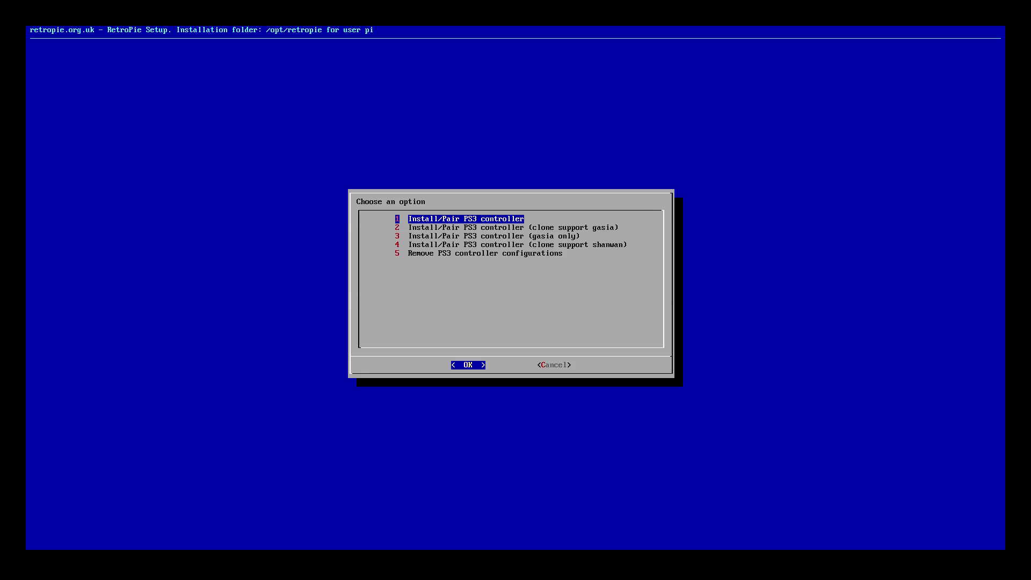
key(Return)
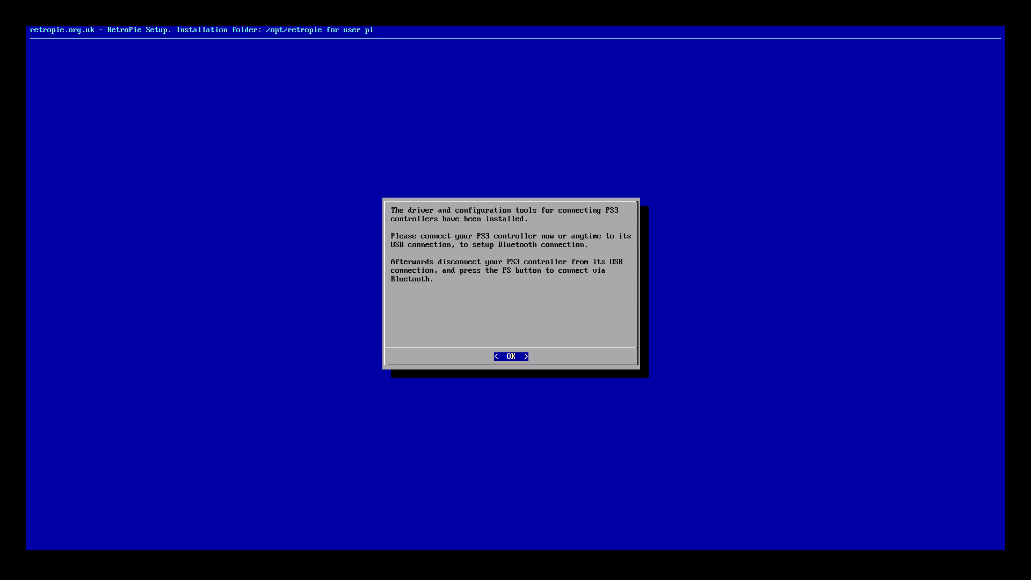
key(Return)
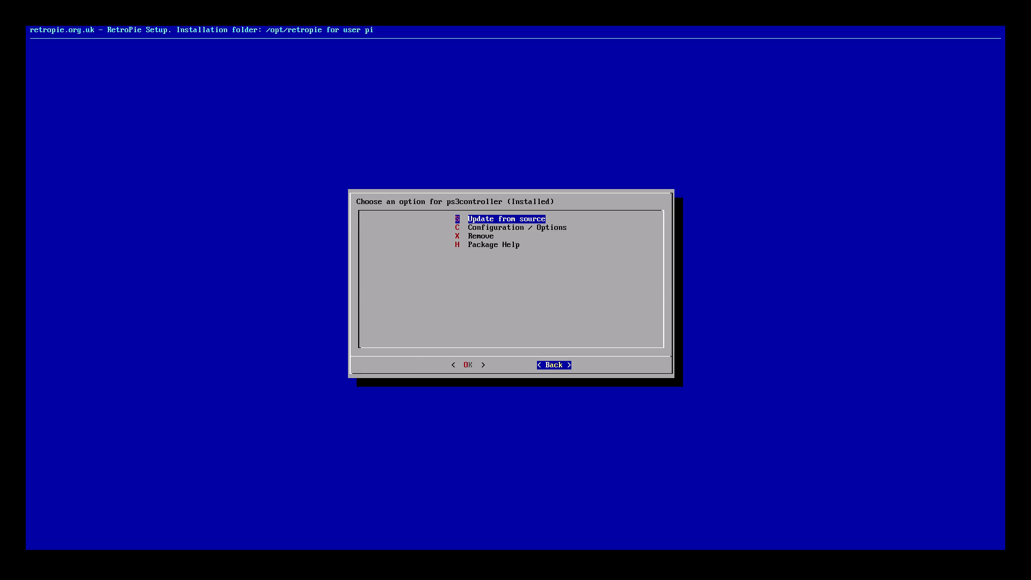
Back out of the driver packages and exit RetroPie Setup to the RetroPie system list.
key(Return)
key(Tab)
key(Return)
key(Tab)
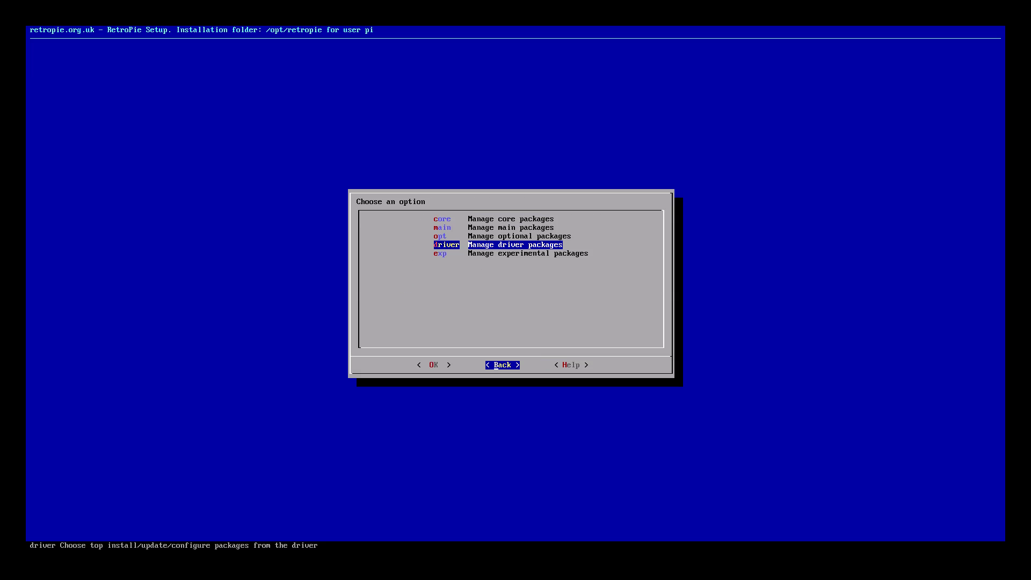
key(Return)
key(Tab)
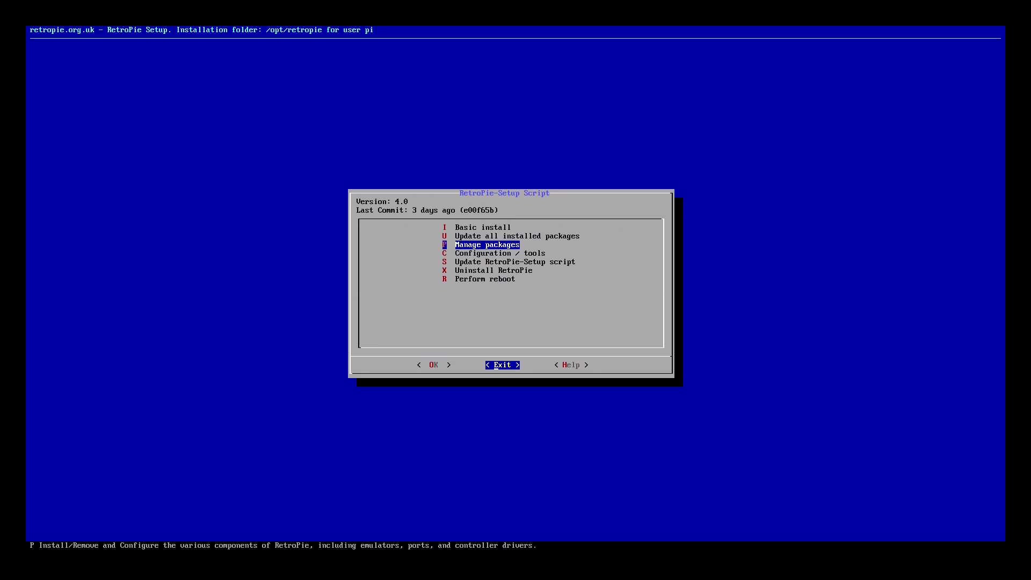
key(Return)
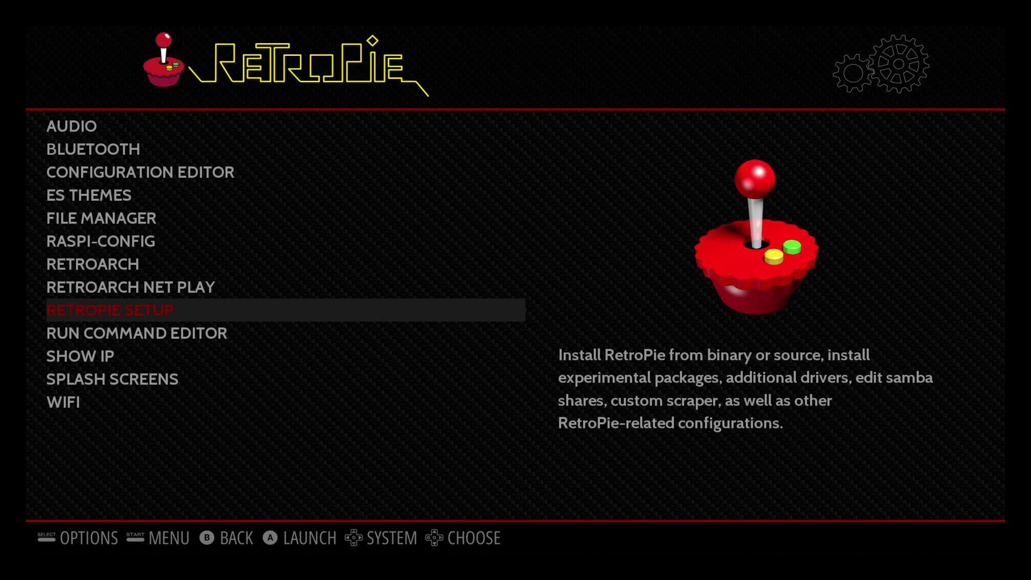
Open the input configuration again from the main menu.
key(Return)
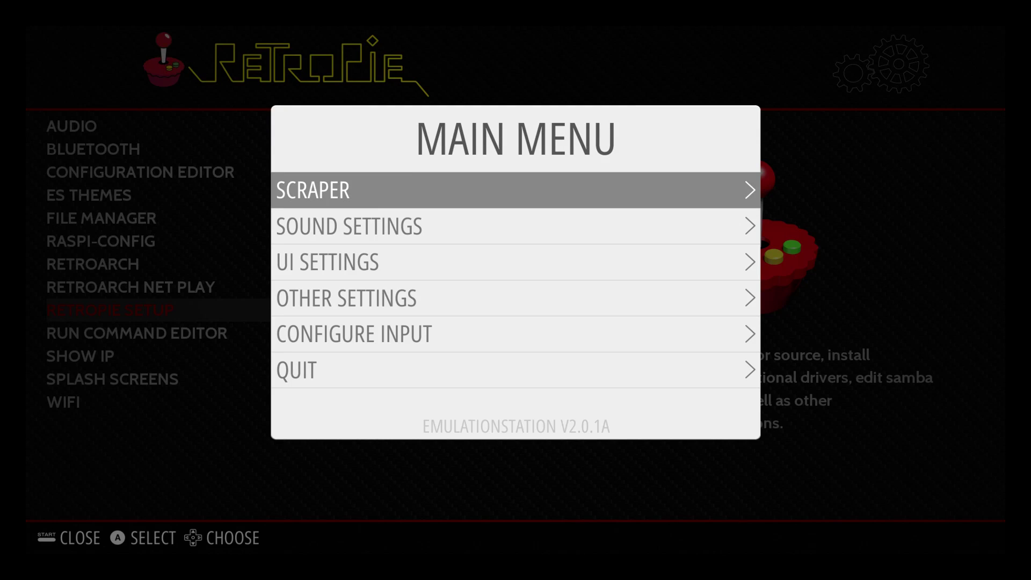
key(Down)
key(Down)
key(Down)
key(Down)
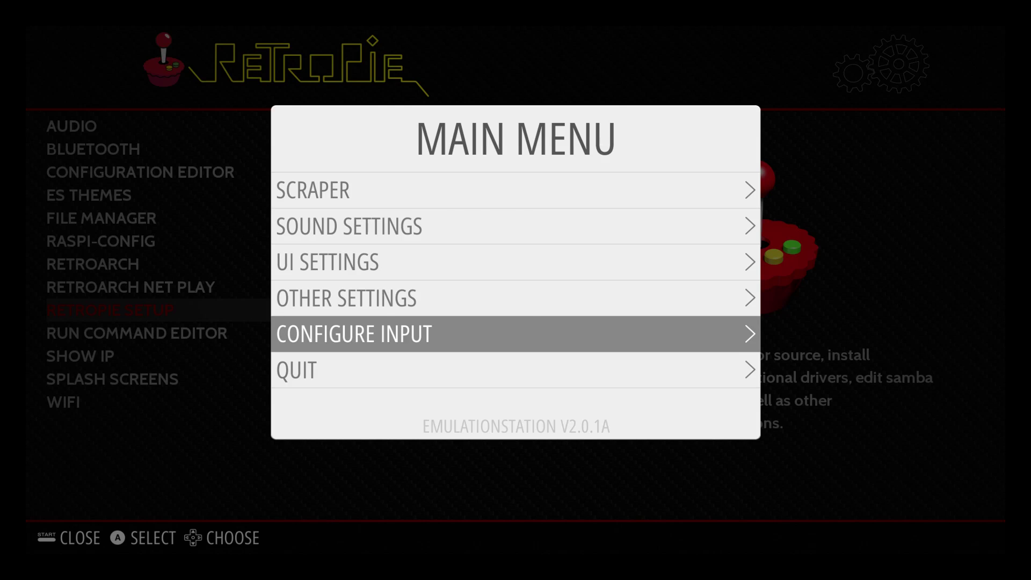
key(Return)
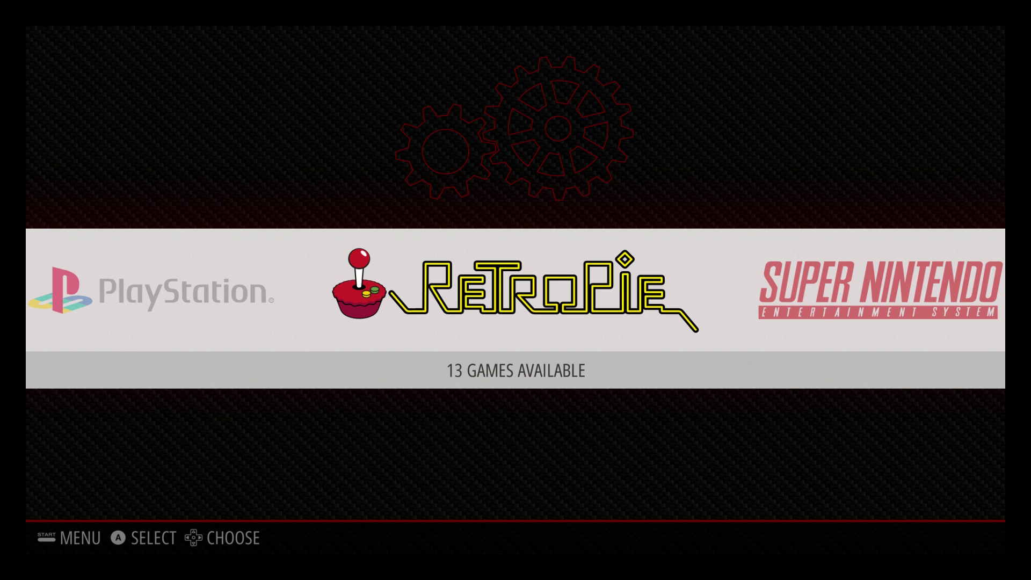
key(Right)
key(Left)
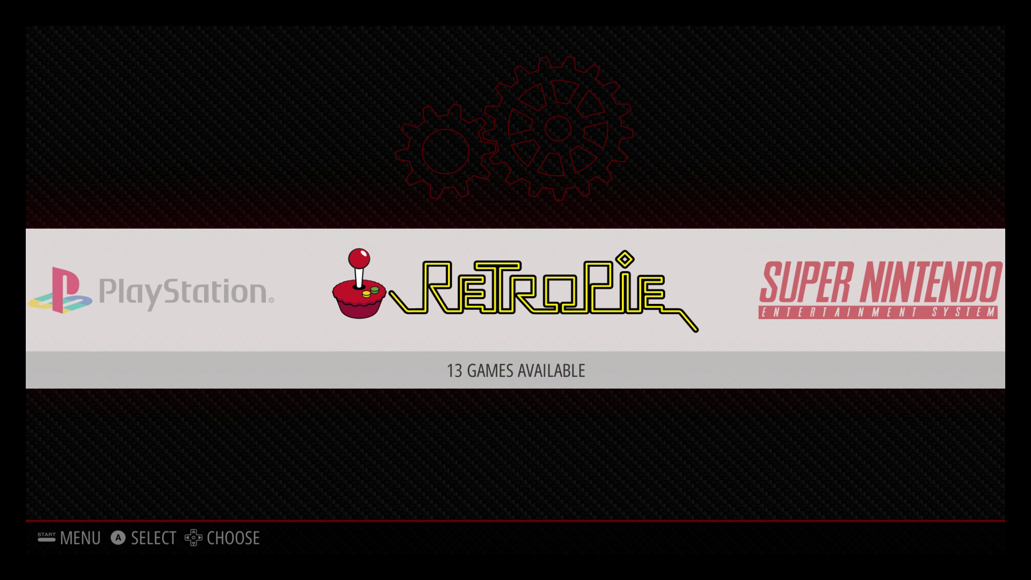